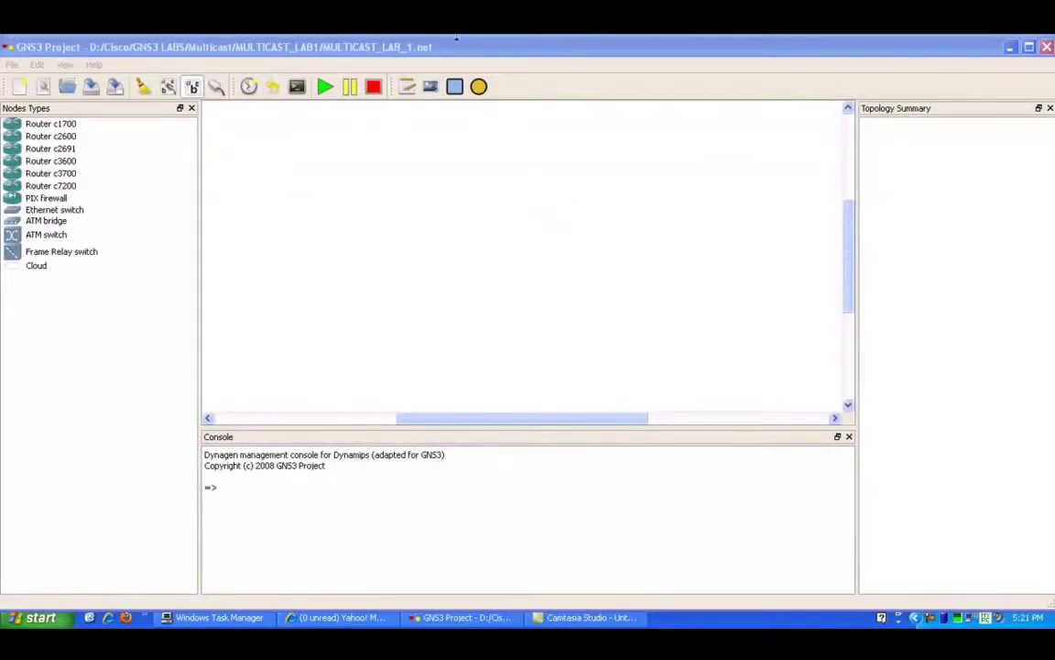
Bring the MULTICAST_LAB_1.net project window to the front.
click(195, 89)
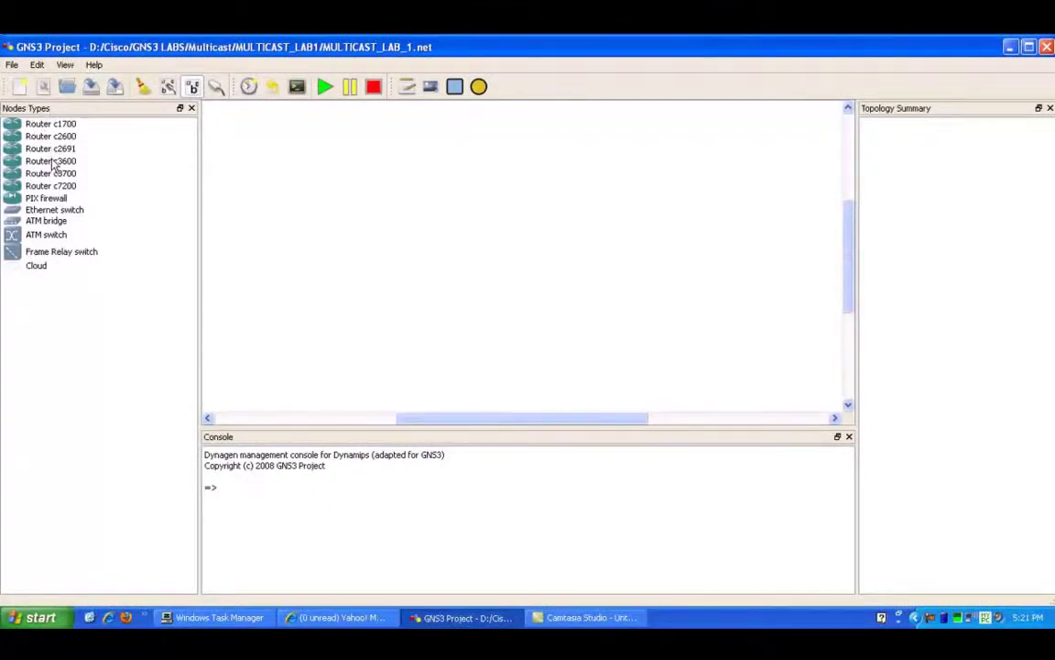
Place a c3600 router, R0, near the top left of the canvas.
drag(53, 160, 331, 194)
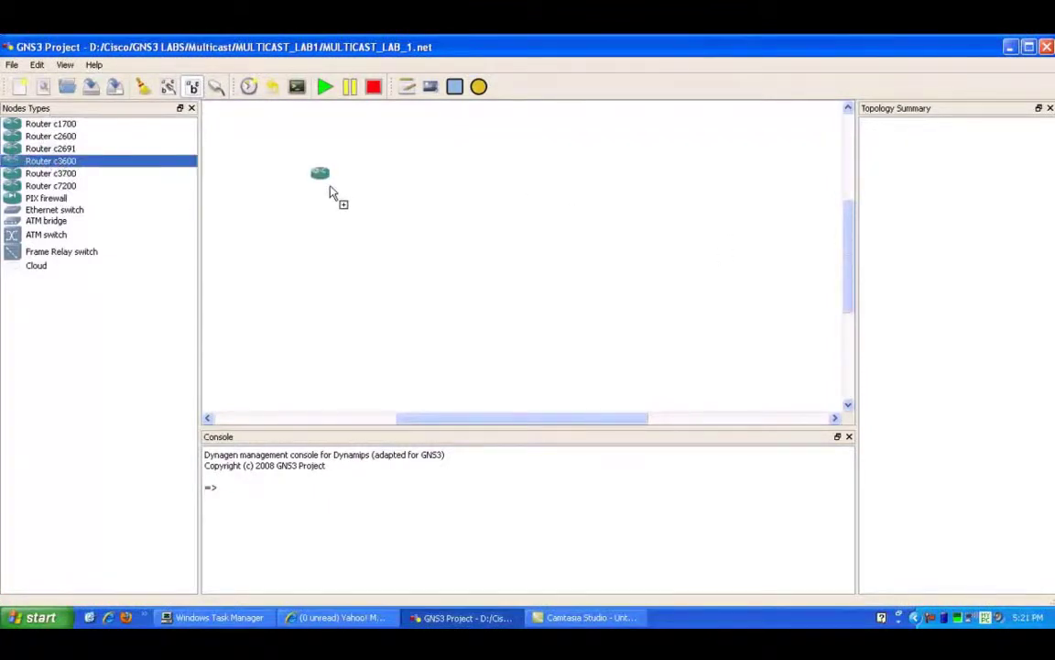
mouse_move(330, 187)
mouse_down()
mouse_move(332, 176)
mouse_move(334, 186)
mouse_move(320, 175)
mouse_up()
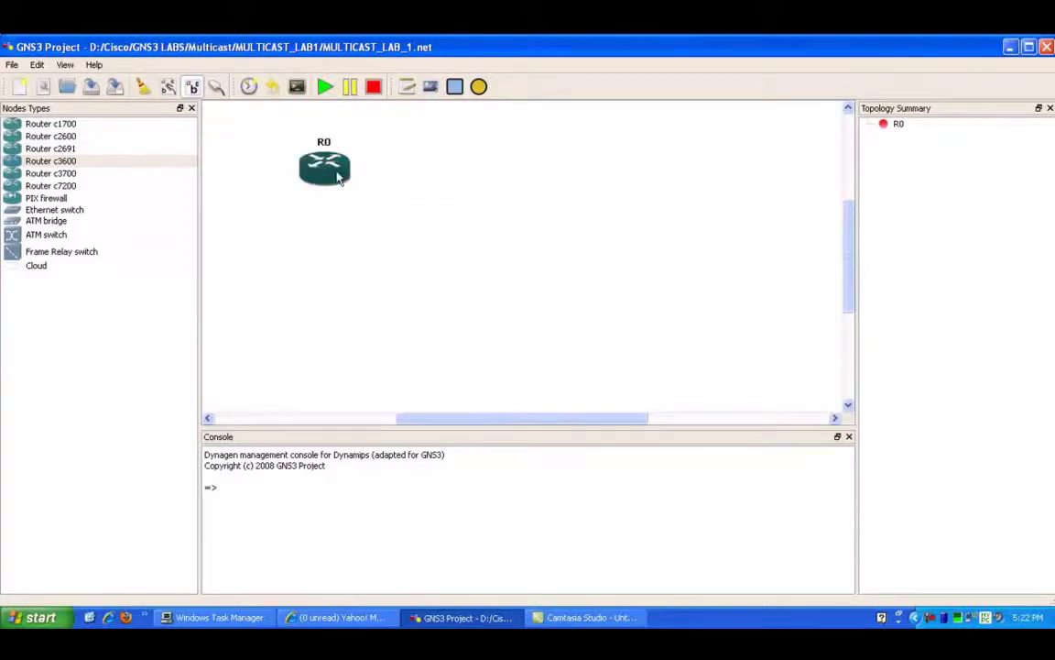
Add c3600 routers R1 to the right of R0 and R2 below R0.
drag(148, 165, 443, 249)
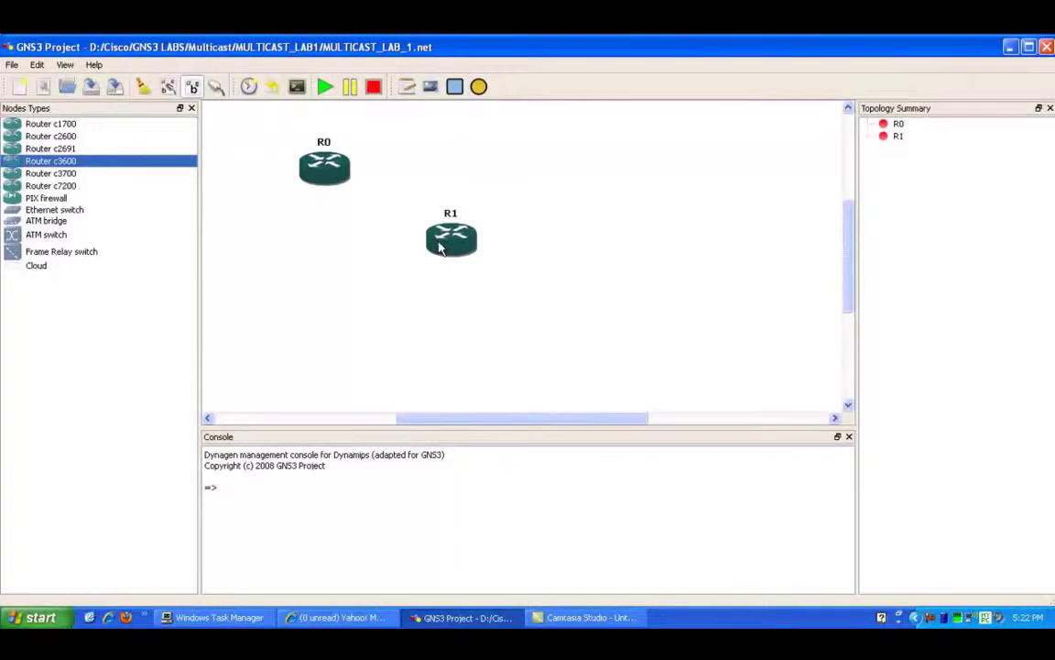
mouse_move(441, 250)
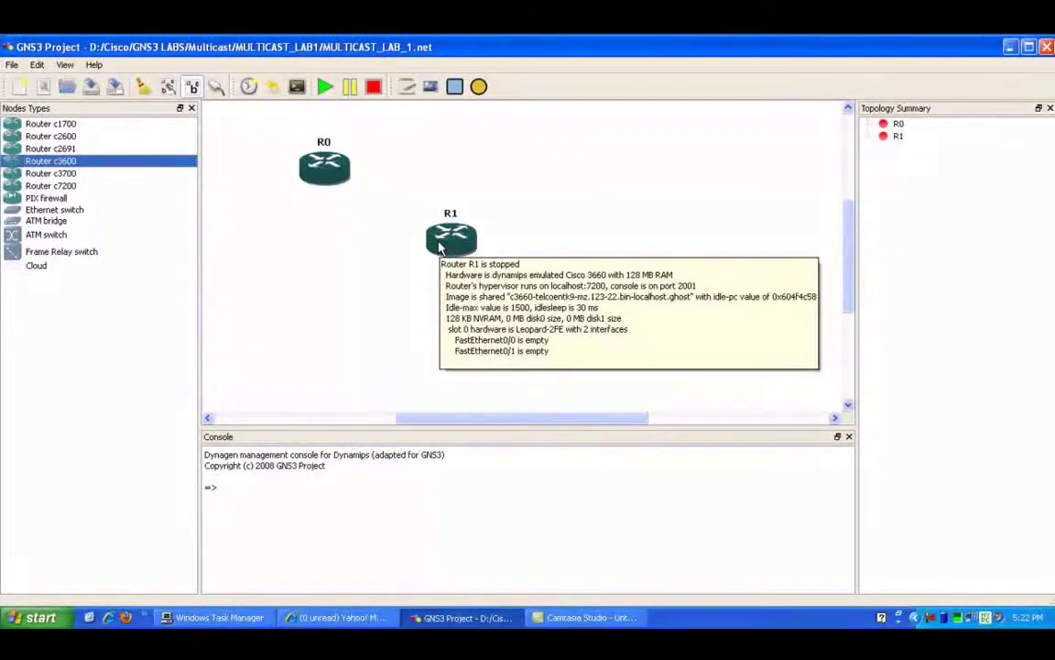
drag(441, 249, 504, 228)
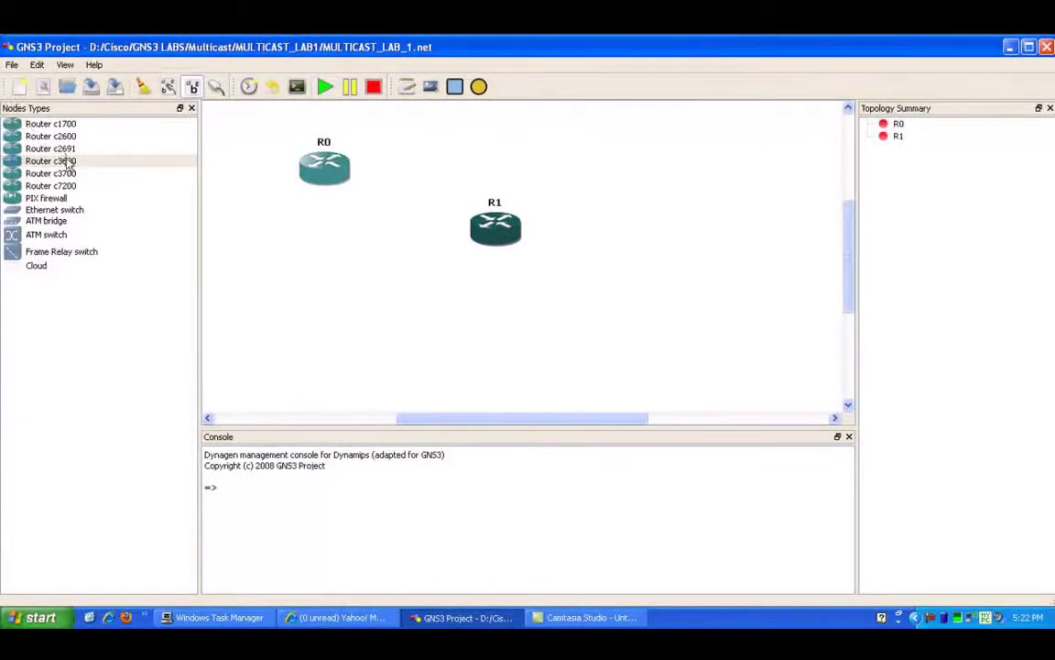
drag(60, 160, 323, 291)
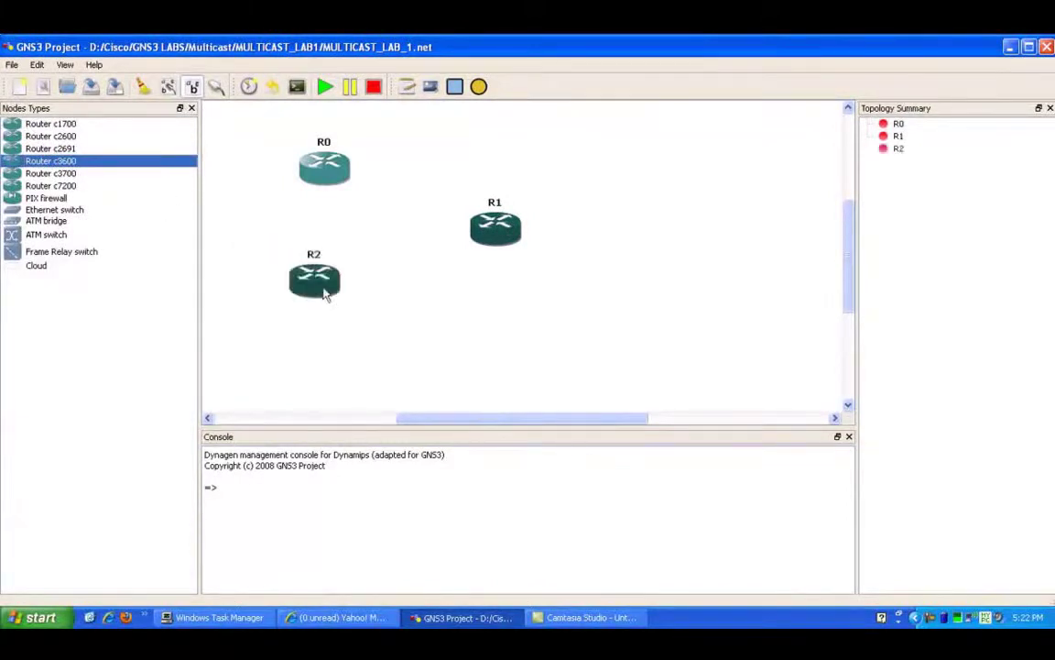
click(481, 242)
drag(314, 284, 324, 302)
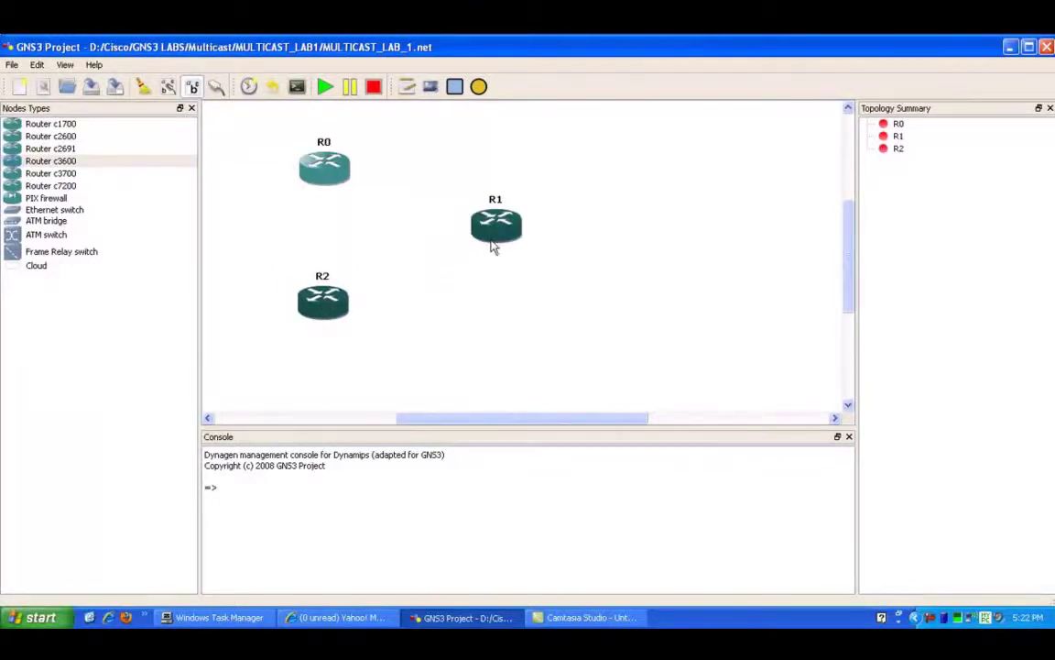
drag(485, 248, 490, 244)
Add a fourth c3600 router, R3, and arrange R1, R2, R3 into a square with R0.
drag(99, 167, 516, 332)
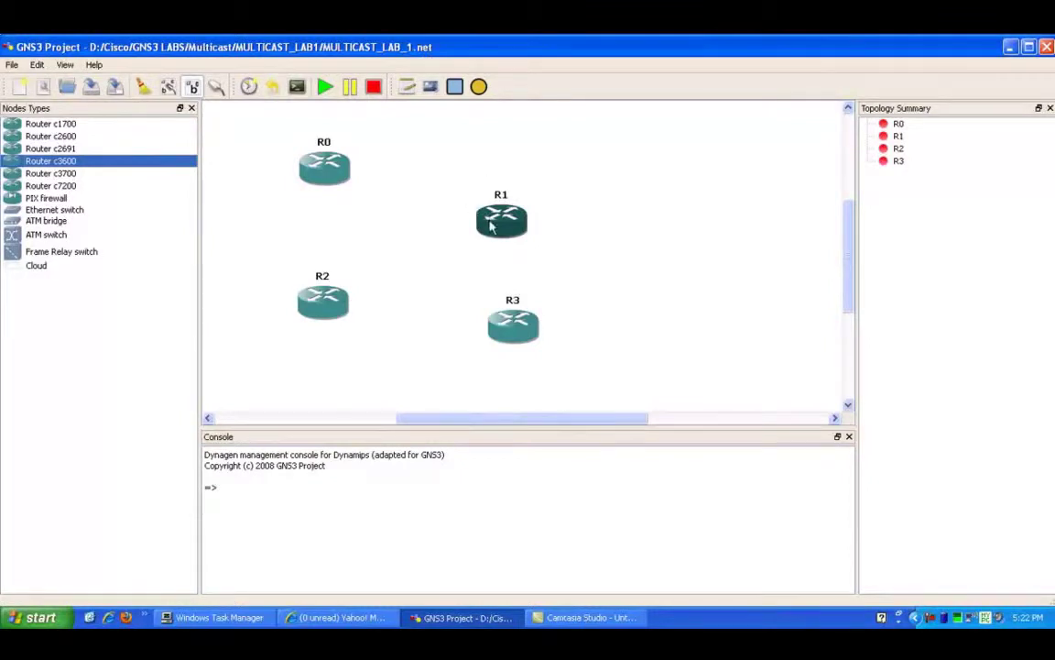
drag(495, 224, 514, 199)
drag(509, 329, 539, 336)
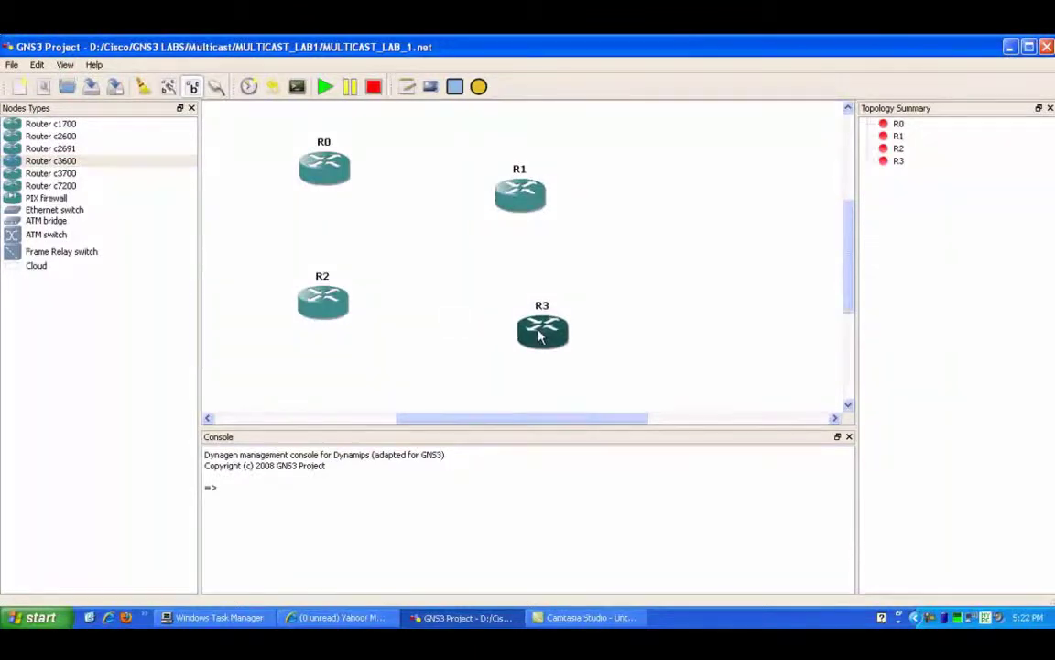
click(353, 311)
drag(333, 306, 348, 301)
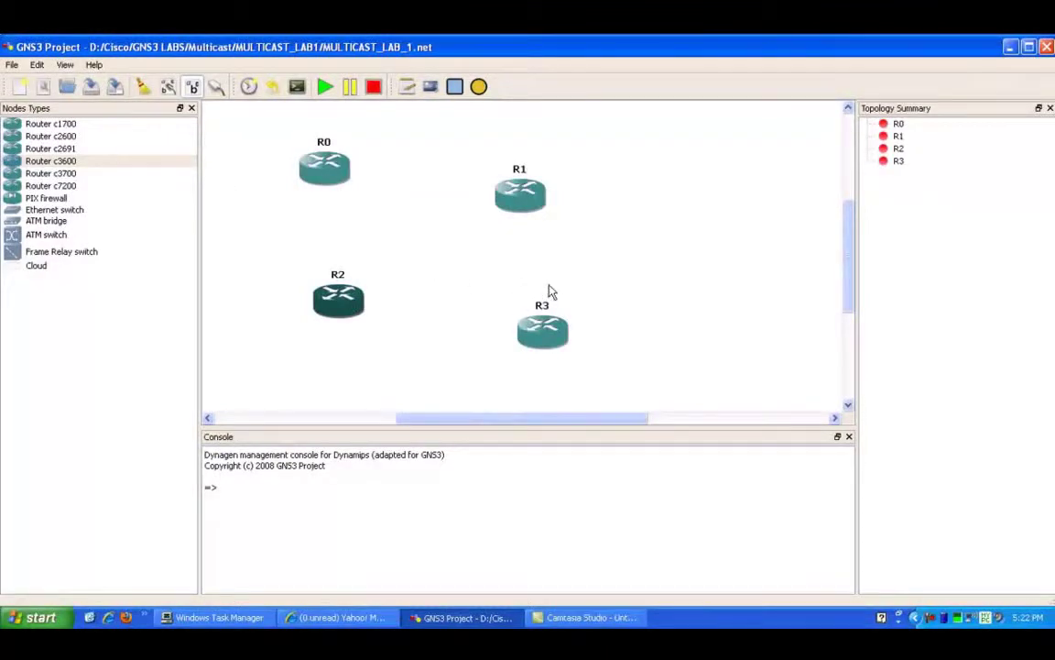
drag(524, 345, 460, 371)
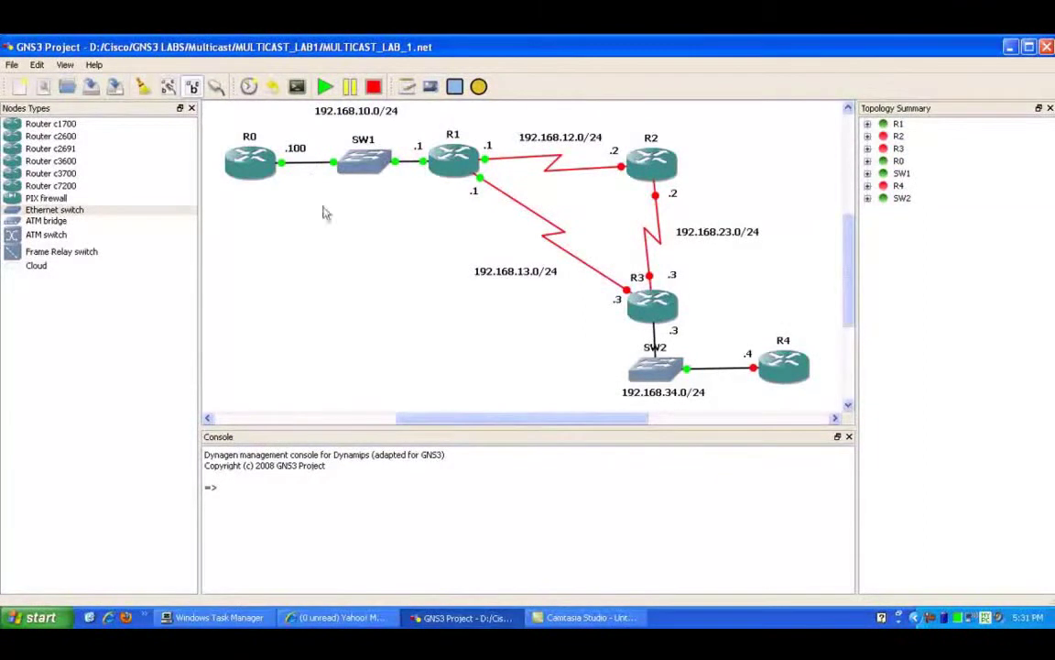
Go to router R0 on the canvas to start its console session.
mouse_move(261, 174)
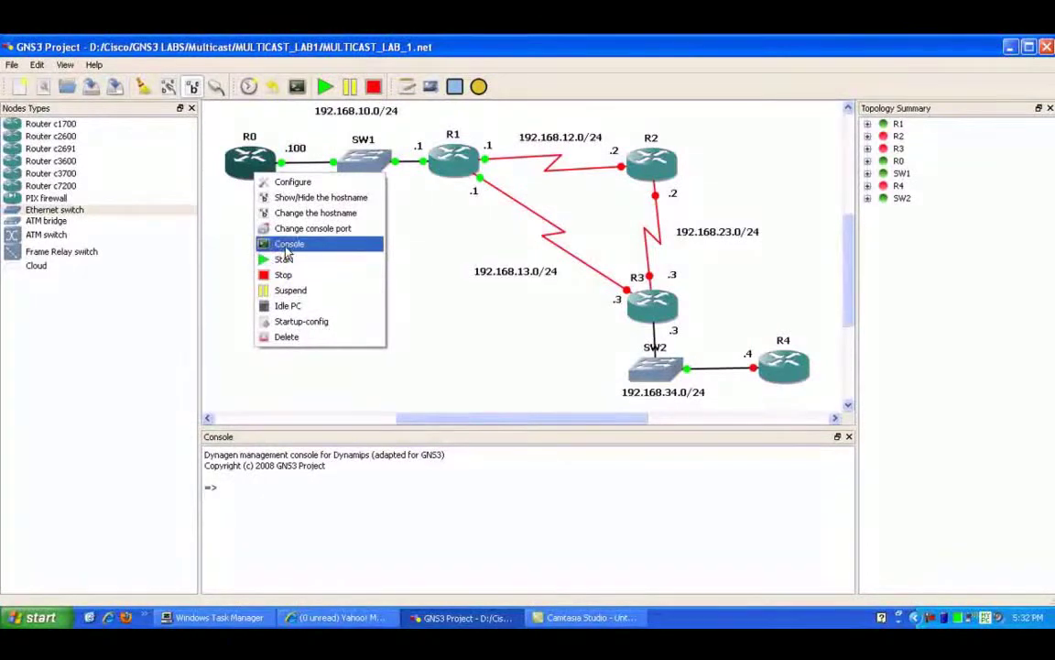
Open R0's console below the topology and answer 'no' to the initial configuration dialog.
click(285, 247)
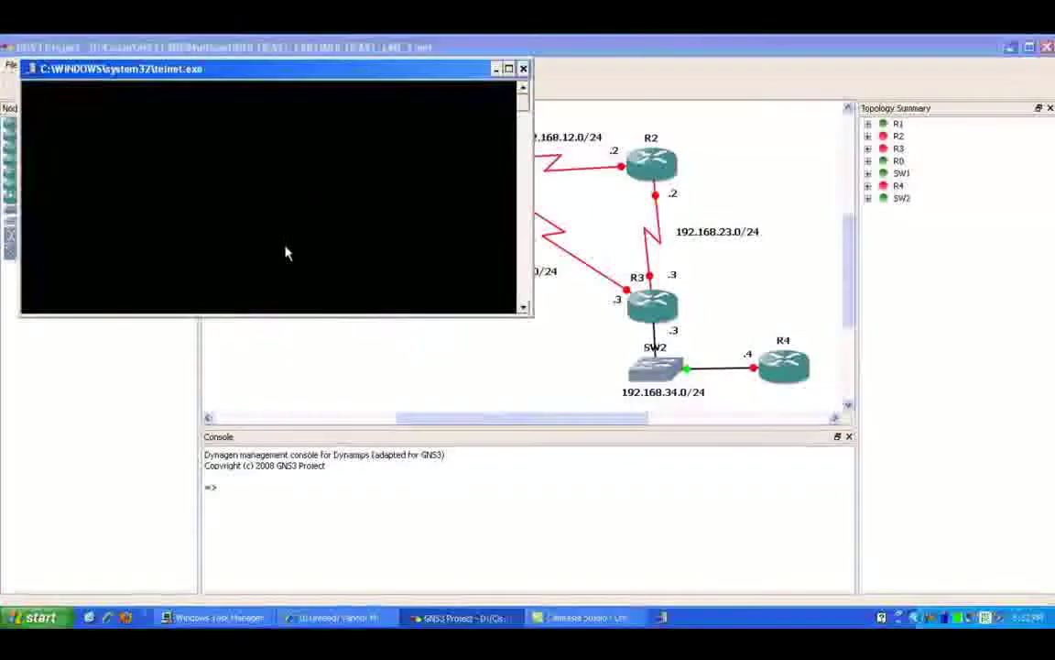
drag(403, 81, 451, 310)
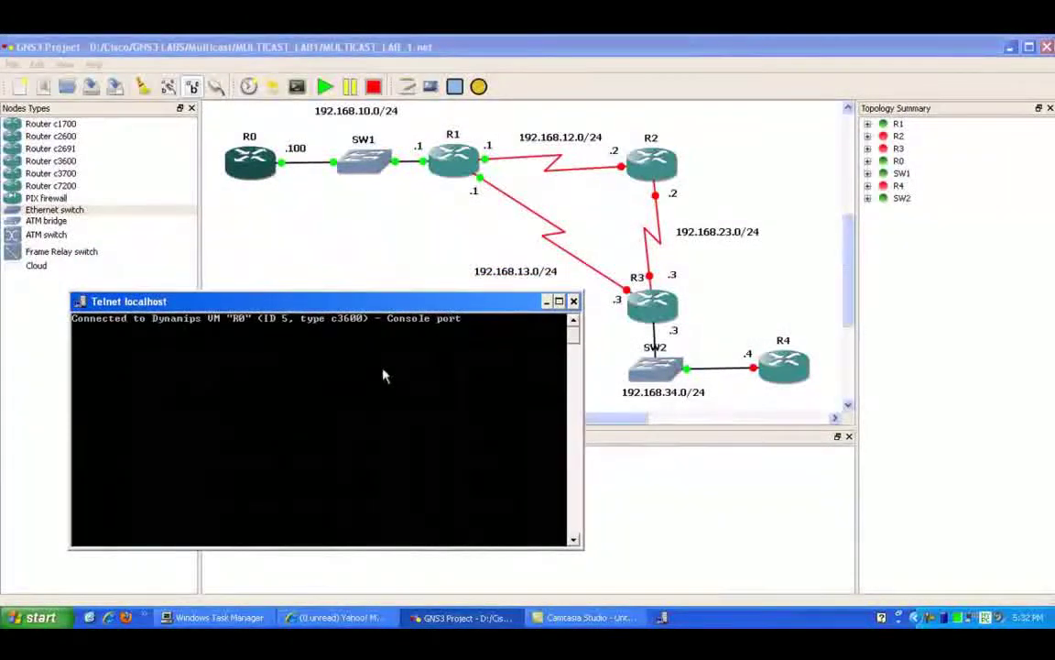
key(Return)
text(no)
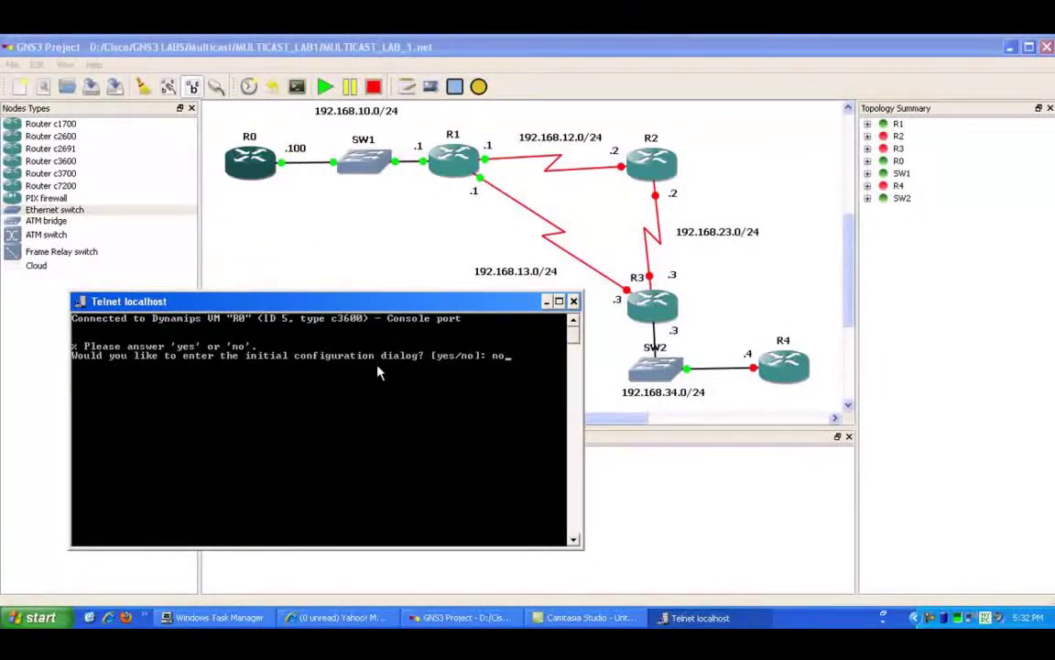
key(Return)
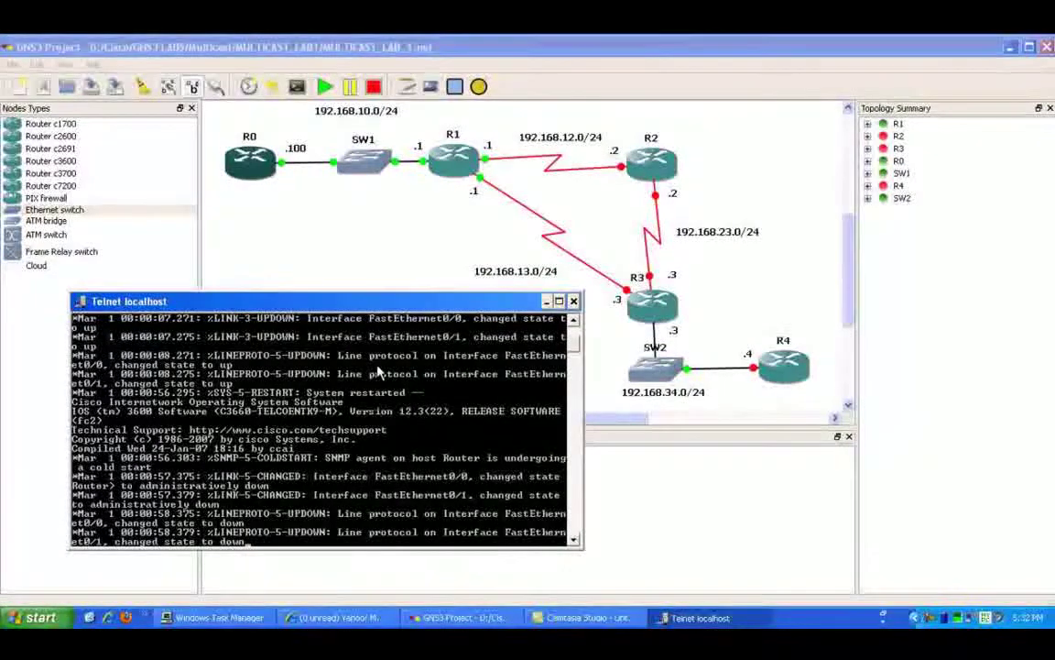
key(Return)
key(Return)
key(Return)
key(Return)
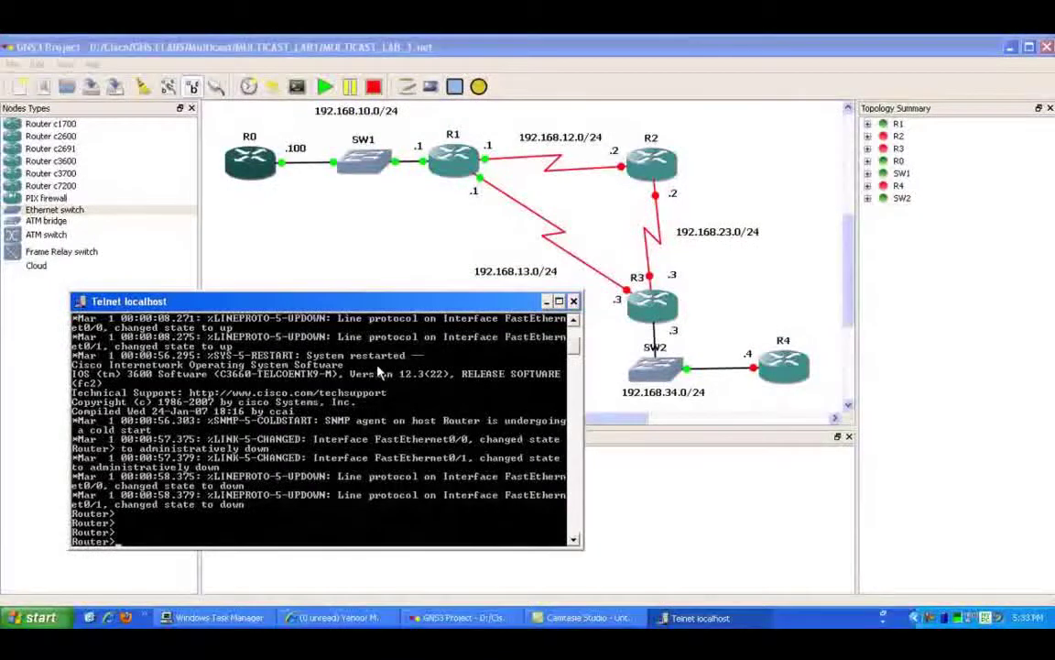
Enter privileged mode with 'en', then global configuration with 'config t'.
text(en)
key(Return)
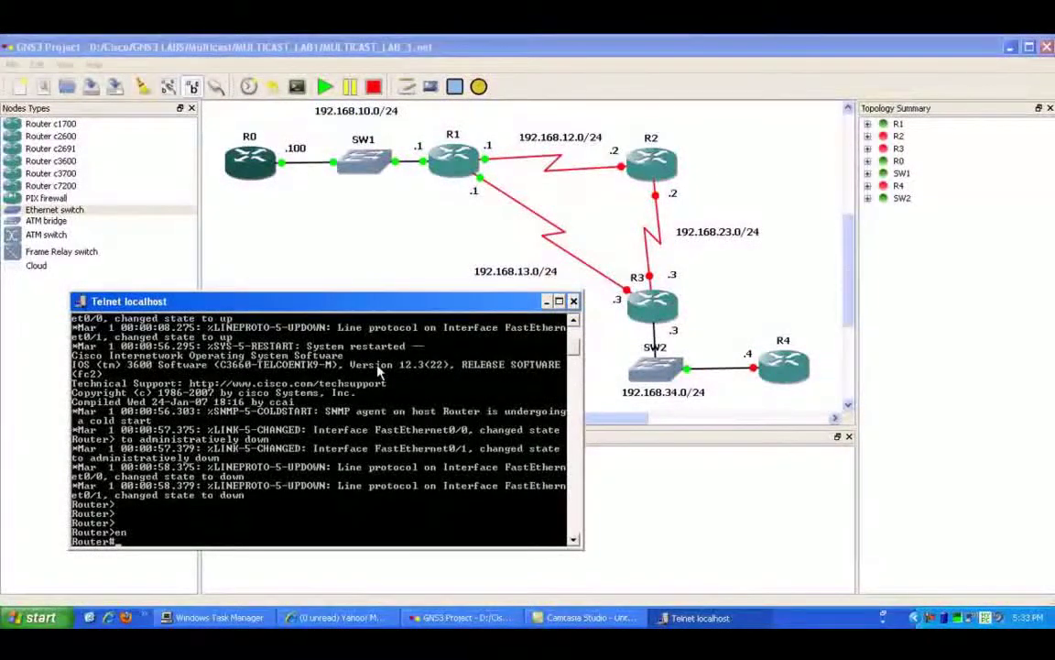
text(config t)
key(Return)
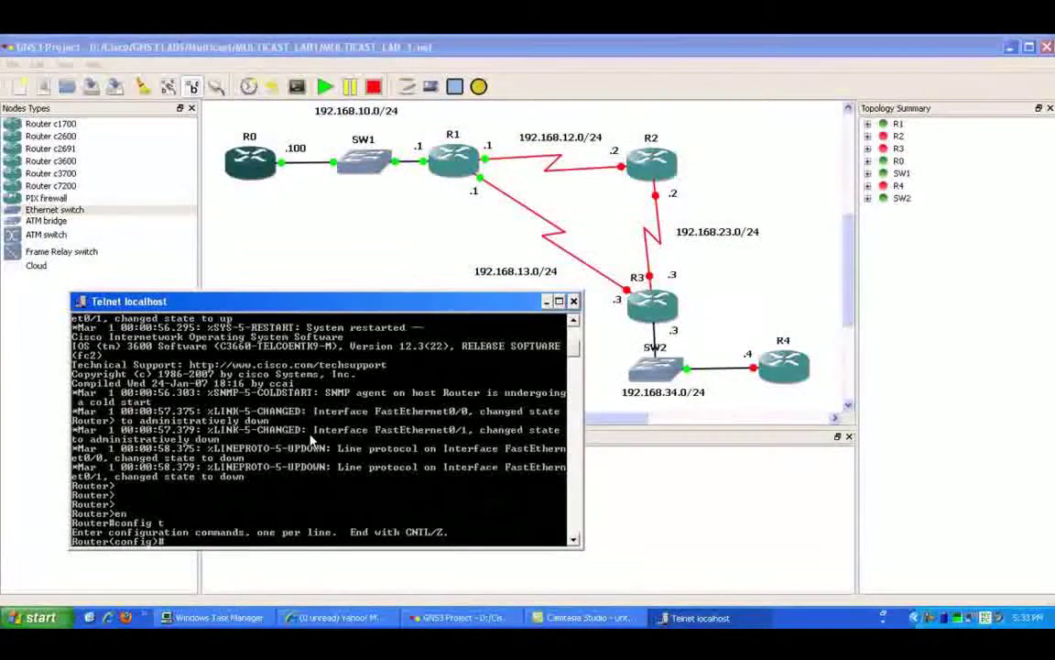
Set the router's hostname to R0.
text(hos)
key(Tab)
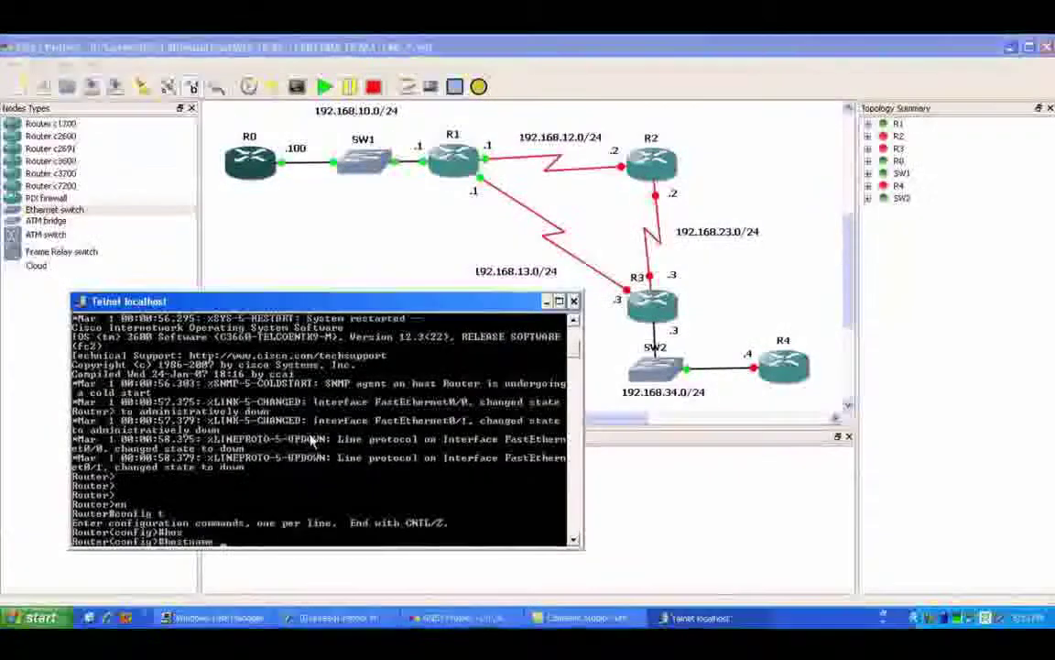
text(R0)
key(Return)
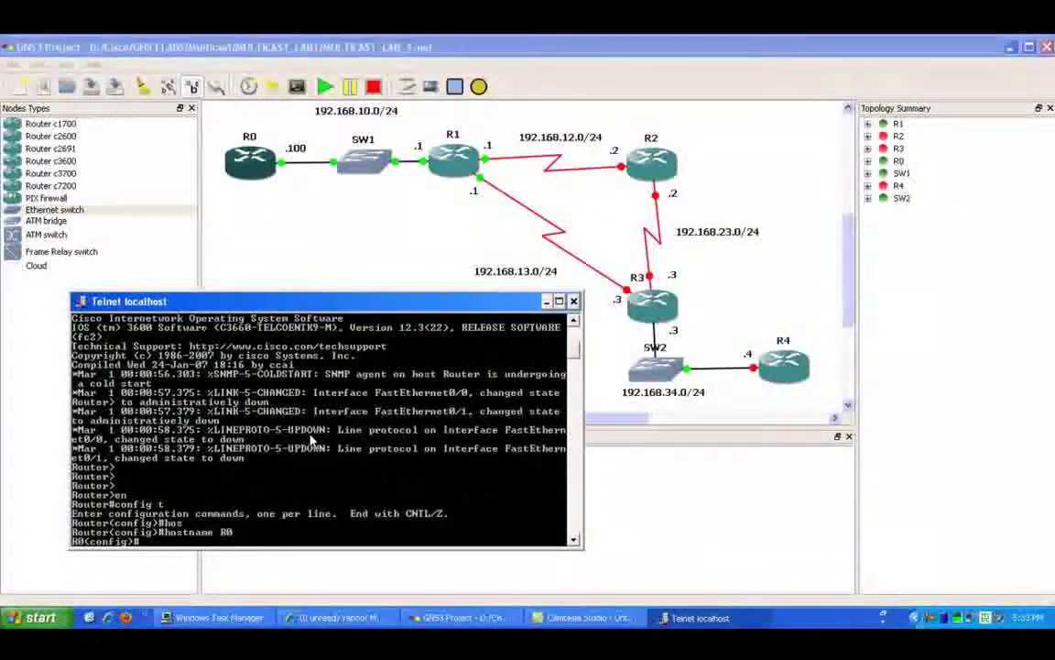